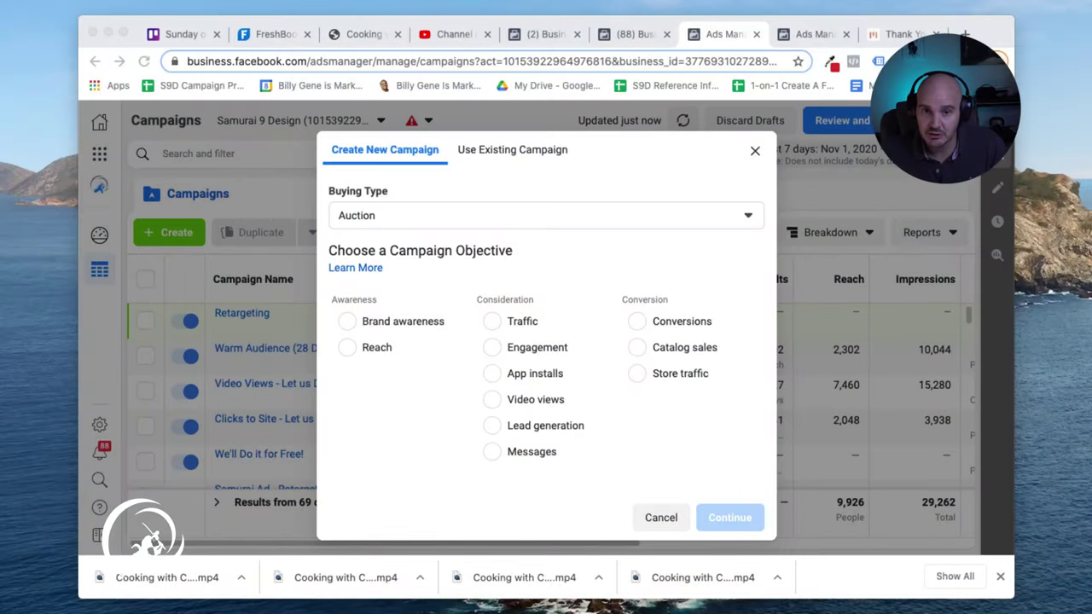
Step: Create a new campaign with the Traffic objective and continue through its campaign settings to the ad set
{"action": "left_click", "coordinate": [640, 175]}
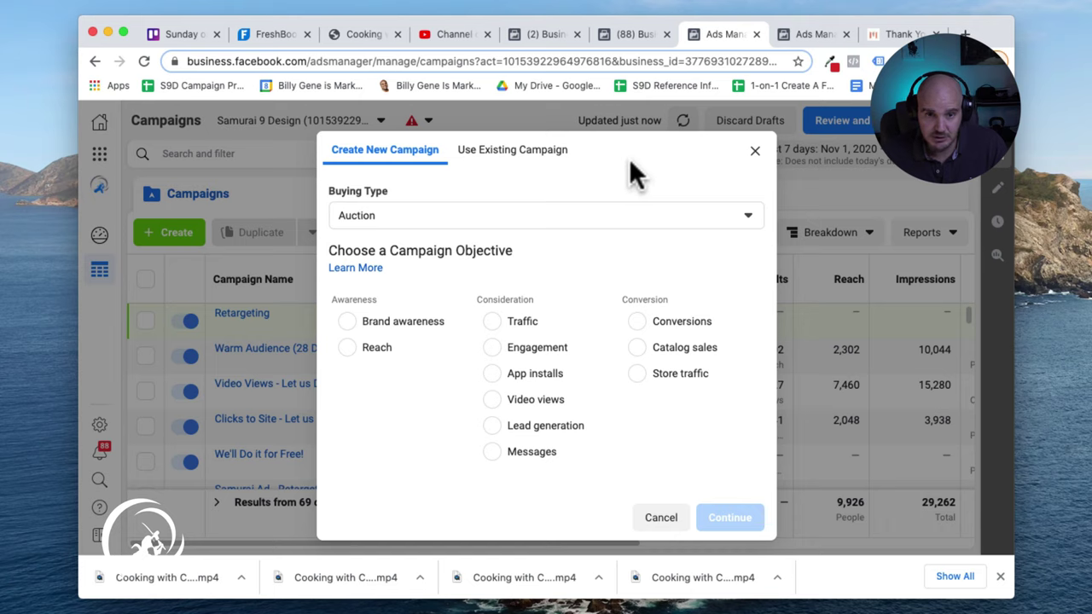
{"action": "left_click", "coordinate": [493, 323]}
{"action": "left_click", "coordinate": [739, 520]}
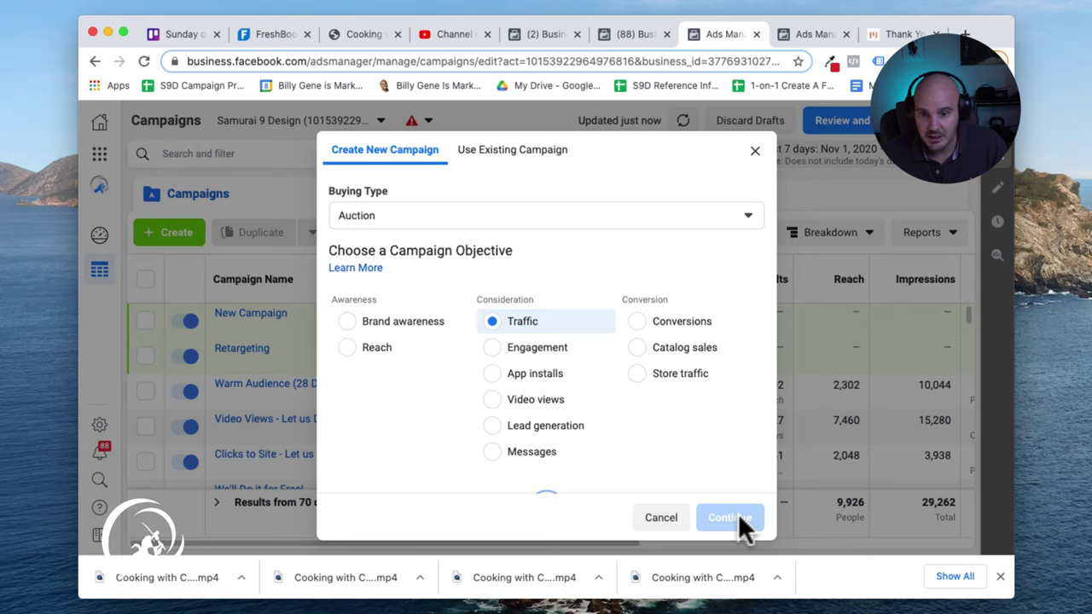
{"action": "scroll", "coordinate": [474, 358], "scroll_direction": "down", "scroll_amount": 1}
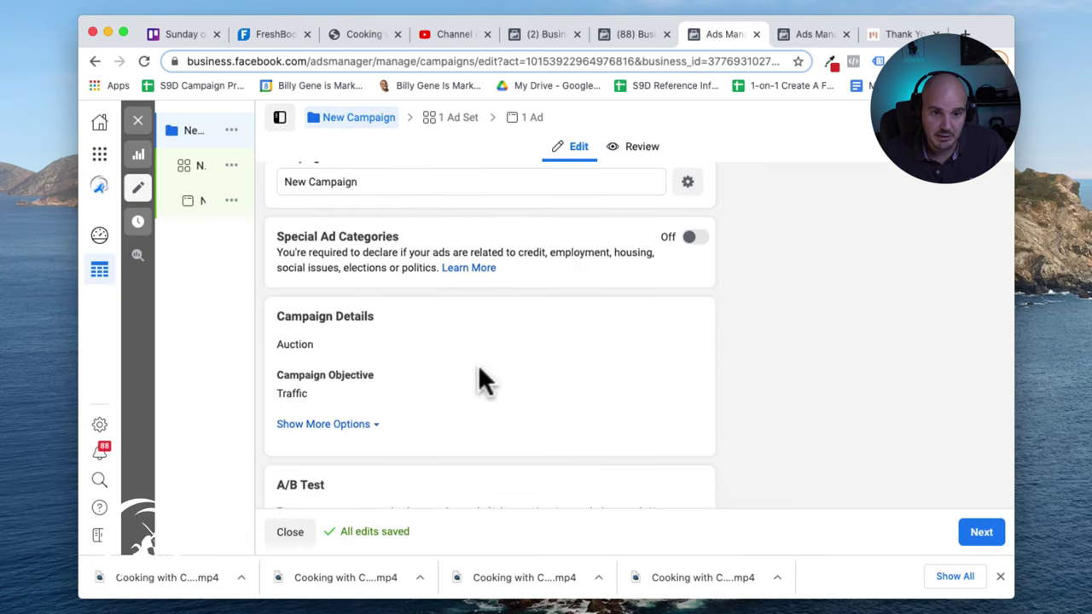
{"action": "scroll", "coordinate": [479, 370], "scroll_direction": "down", "scroll_amount": 5}
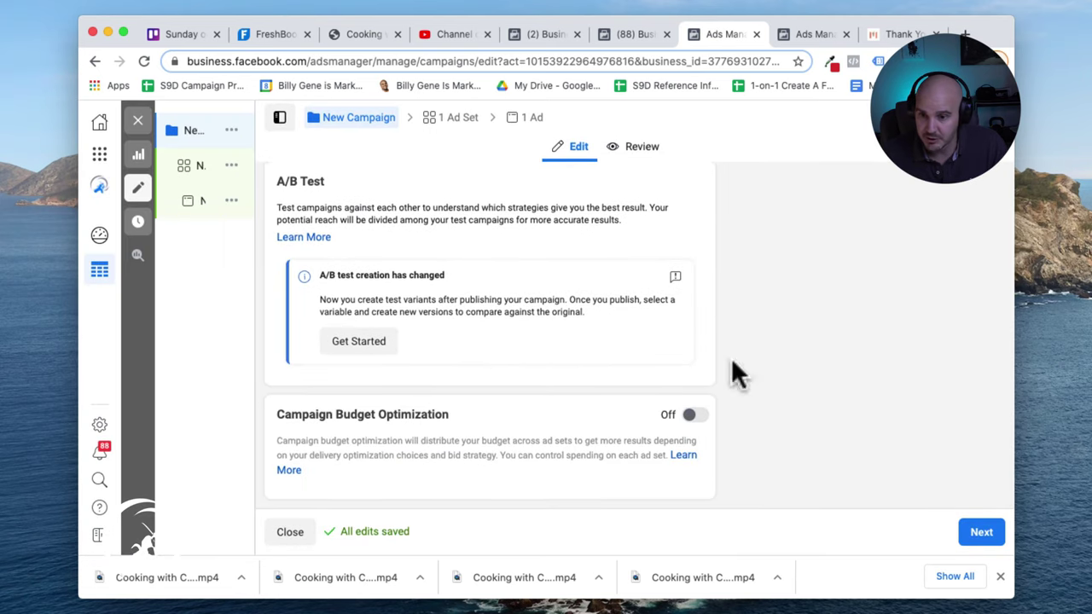
{"action": "left_click", "coordinate": [997, 536]}
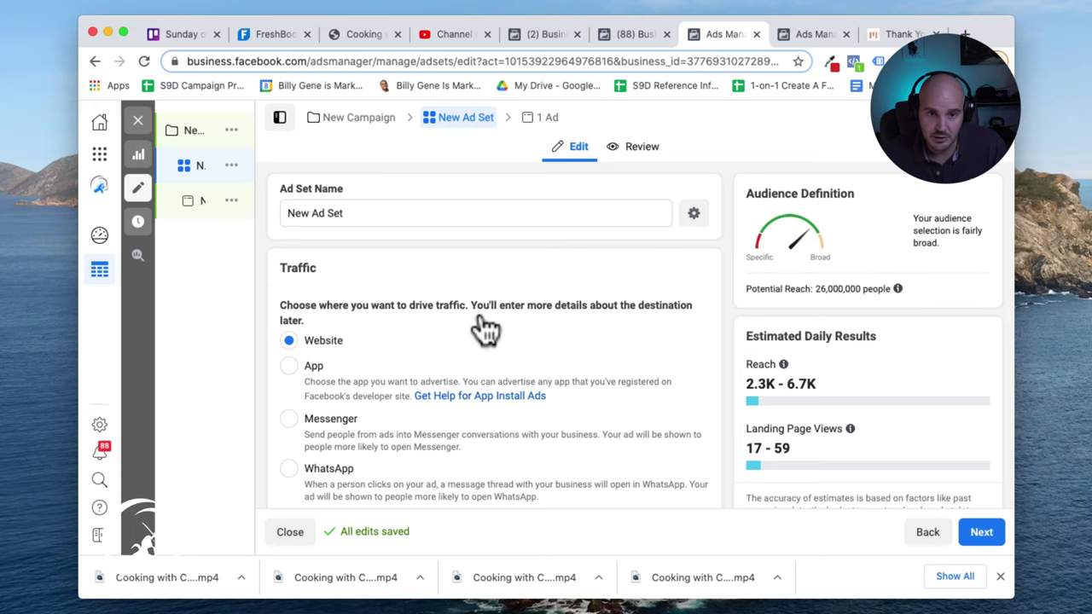
Step: Name the ad set "People that are following me on IG"
{"action": "scroll", "coordinate": [334, 224], "scroll_direction": "down", "scroll_amount": 1}
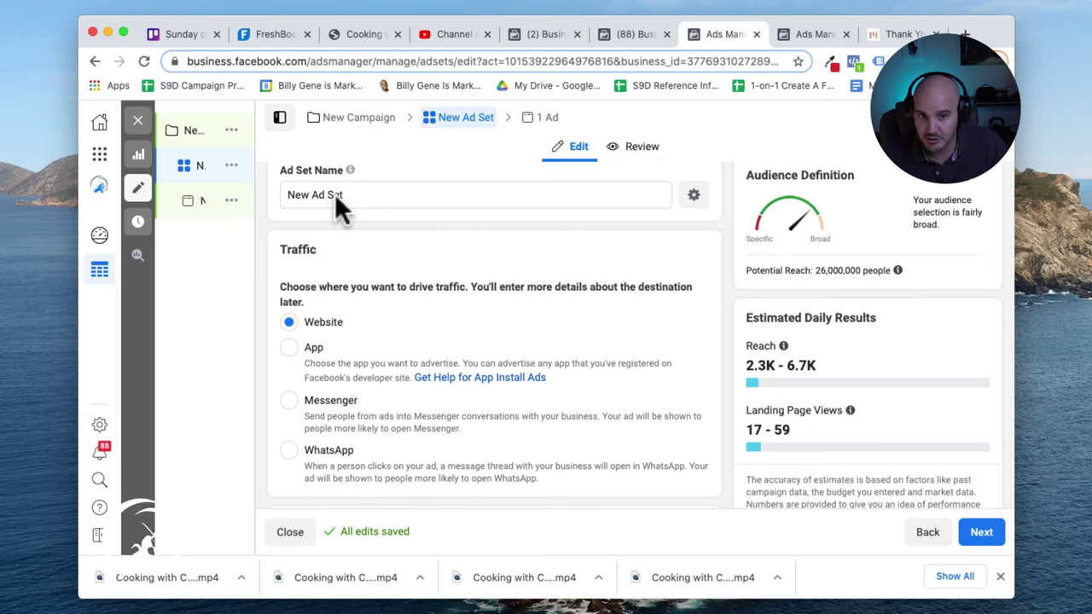
{"action": "triple_click", "coordinate": [335, 194]}
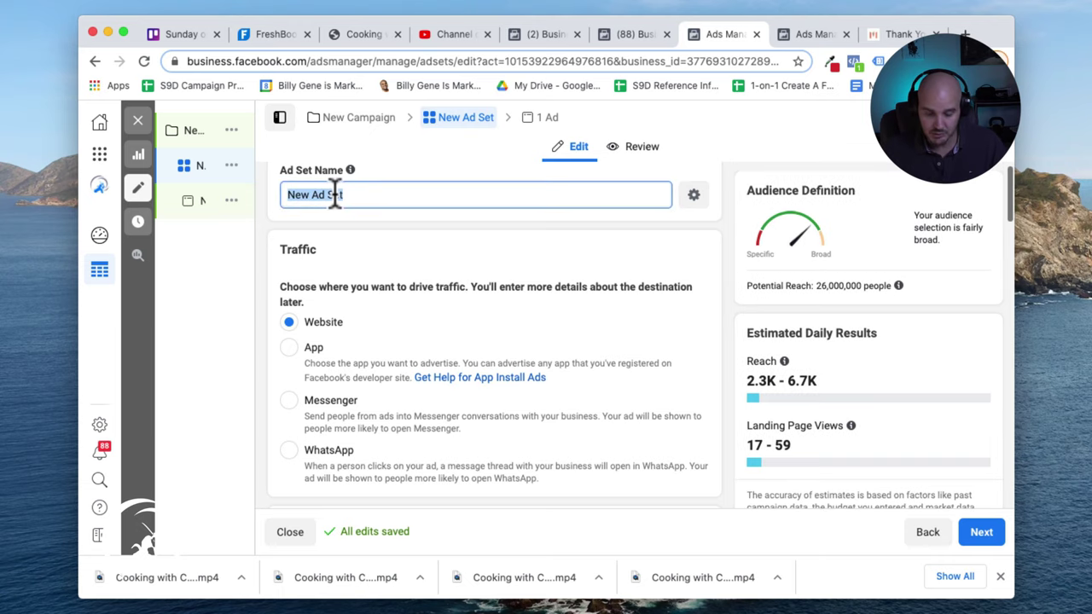
{"action": "type", "text": "Peo"}
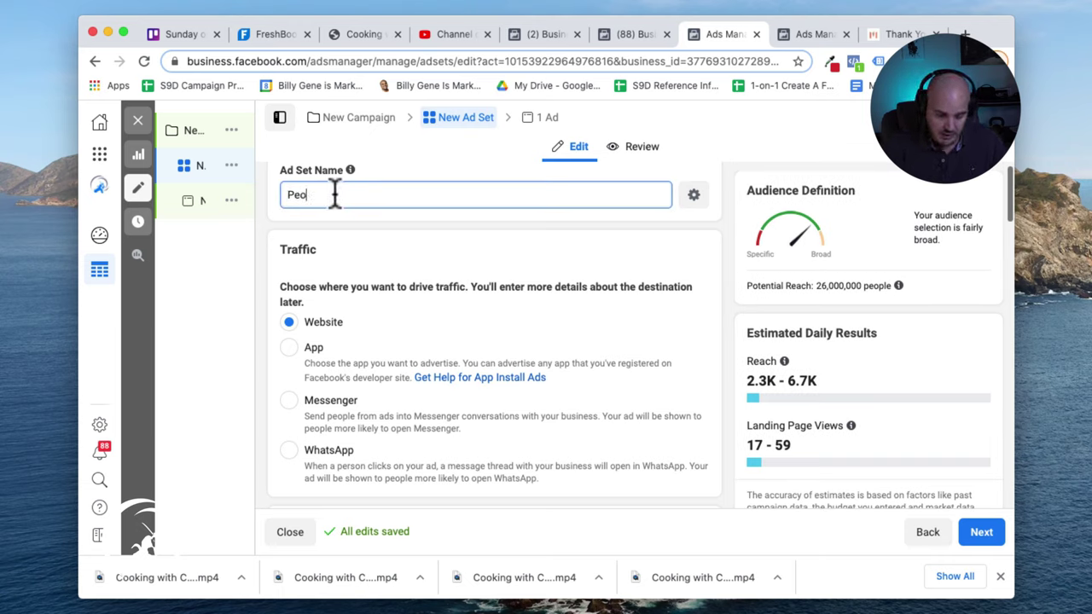
{"action": "type", "text": "ple That are"}
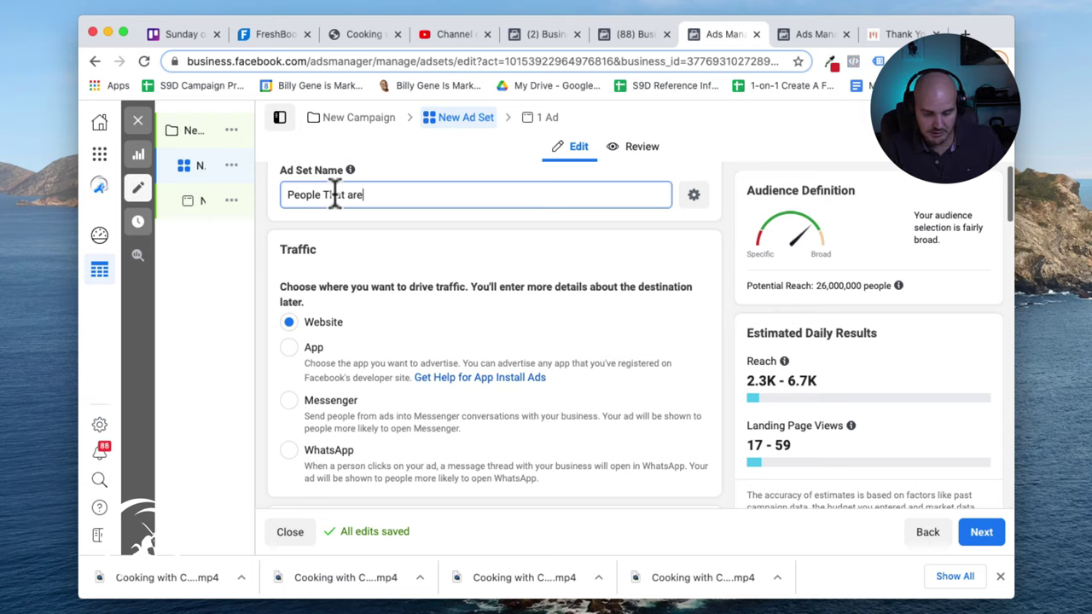
{"action": "type", "text": " following me on IG"}
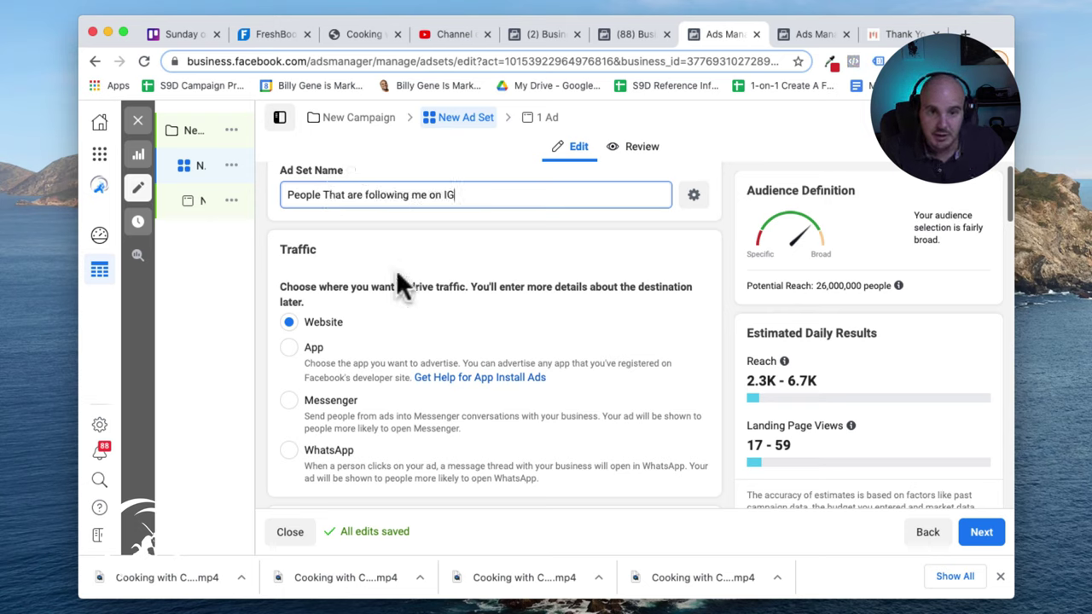
{"action": "left_click", "coordinate": [326, 194]}
{"action": "key", "text": "BackSpace"}
{"action": "type", "text": "t"}
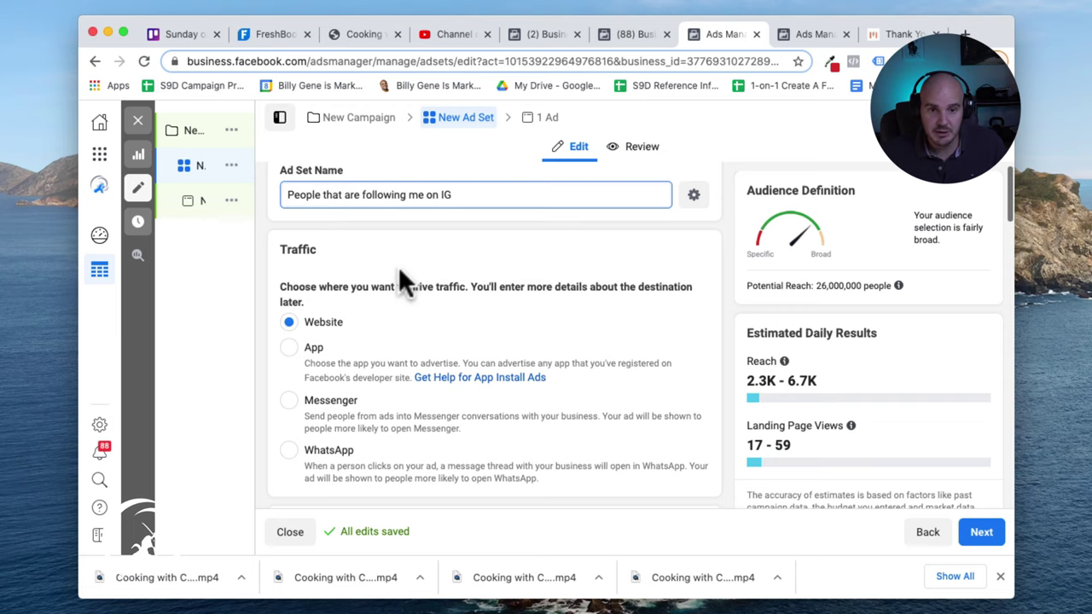
Step: Start a new custom audience for the ad set with an Instagram account as its source
{"action": "scroll", "coordinate": [400, 270], "scroll_direction": "down", "scroll_amount": 5}
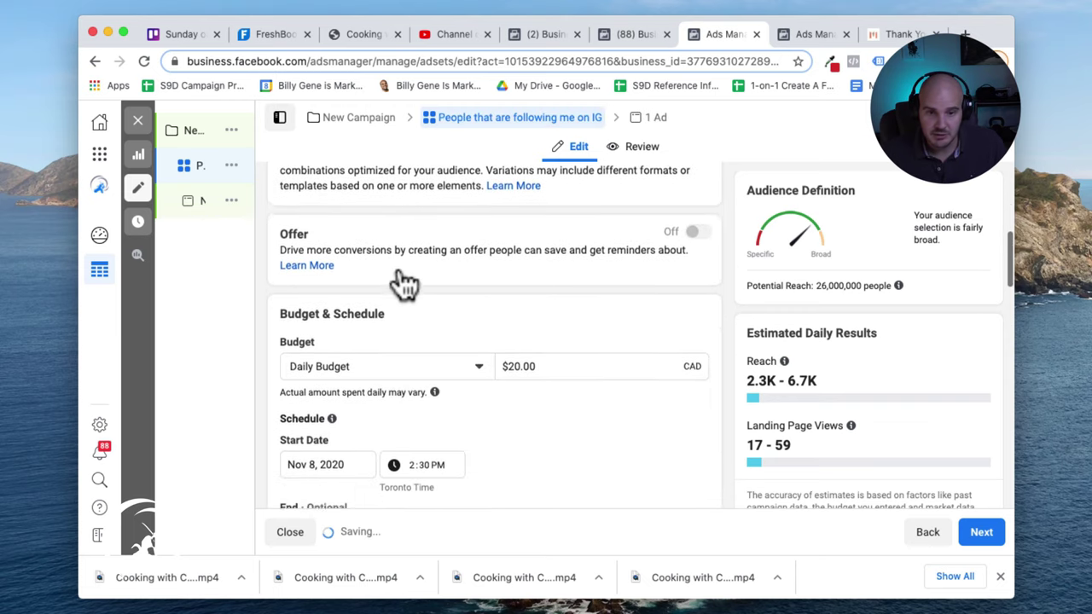
{"action": "scroll", "coordinate": [401, 281], "scroll_direction": "down", "scroll_amount": 2}
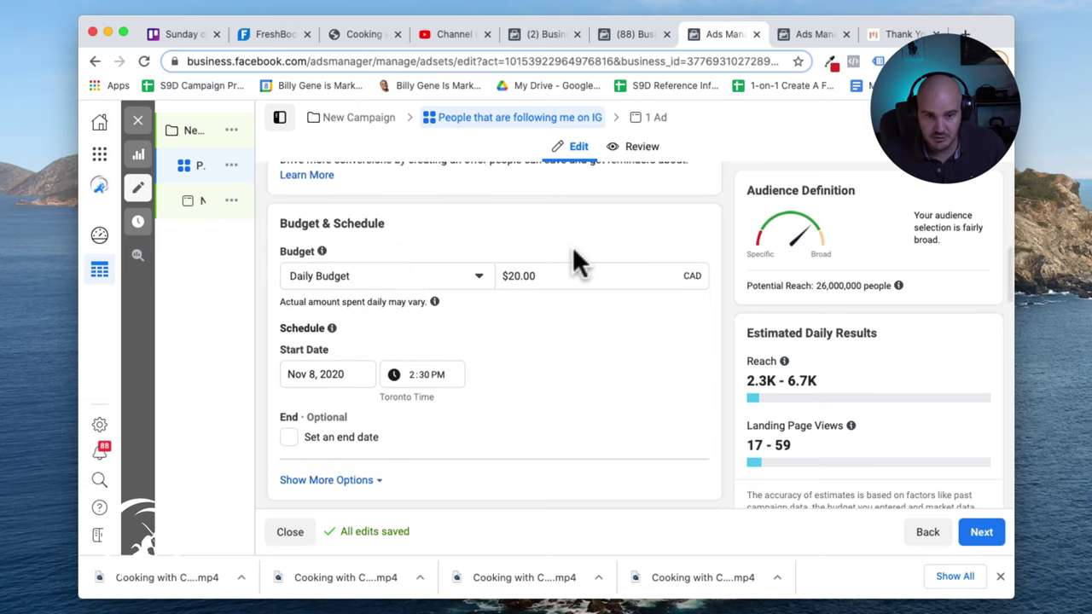
{"action": "scroll", "coordinate": [573, 246], "scroll_direction": "down", "scroll_amount": 6}
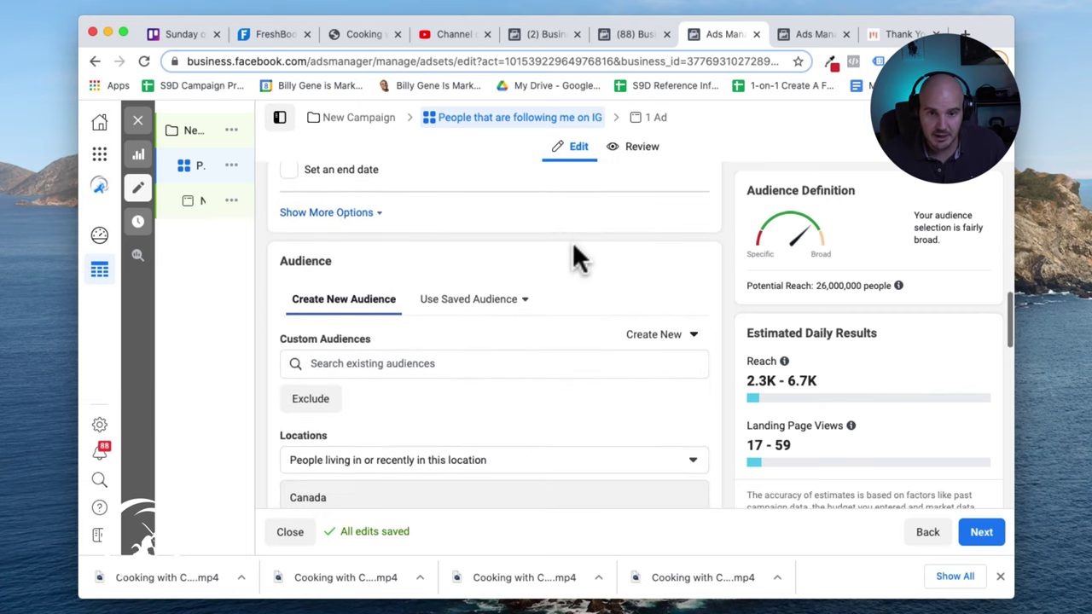
{"action": "scroll", "coordinate": [572, 247], "scroll_direction": "down", "scroll_amount": 1}
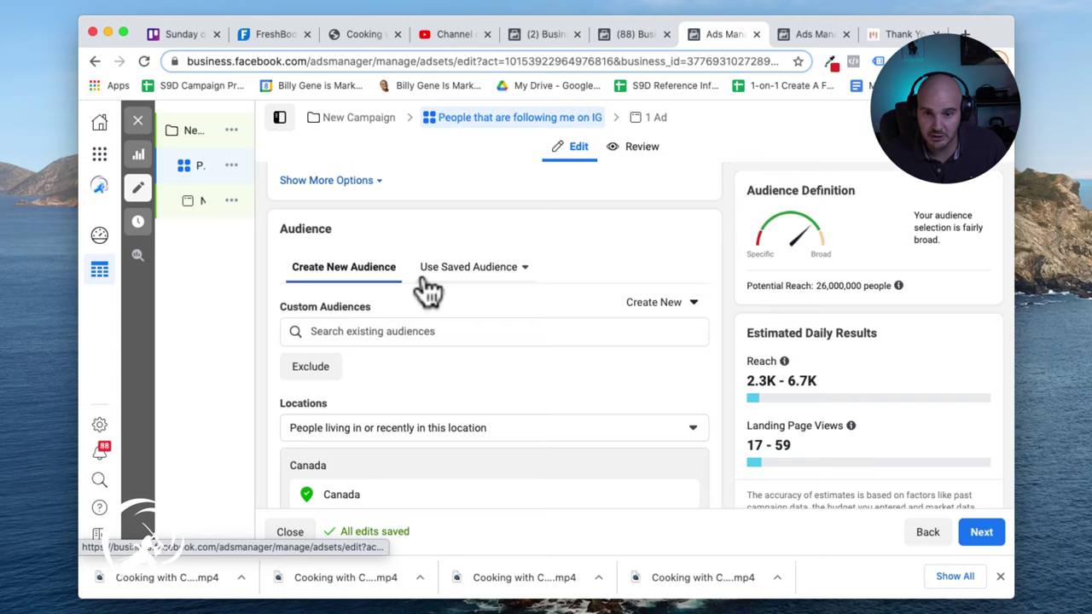
{"action": "left_click", "coordinate": [642, 314]}
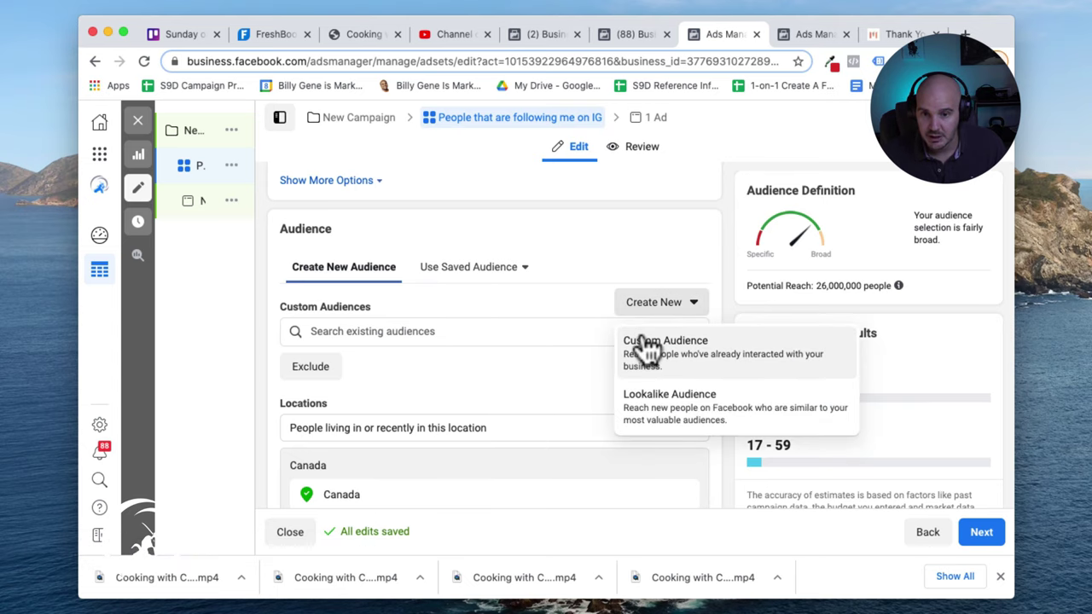
{"action": "left_click", "coordinate": [647, 343]}
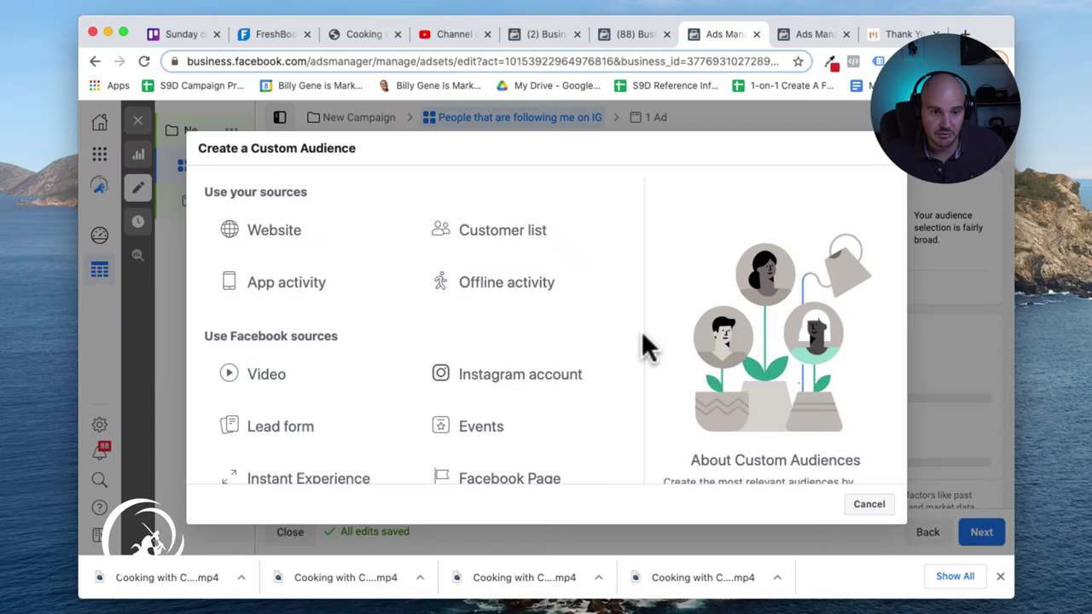
{"action": "scroll", "coordinate": [546, 320], "scroll_direction": "down", "scroll_amount": 2}
{"action": "scroll", "coordinate": [543, 311], "scroll_direction": "down", "scroll_amount": 3}
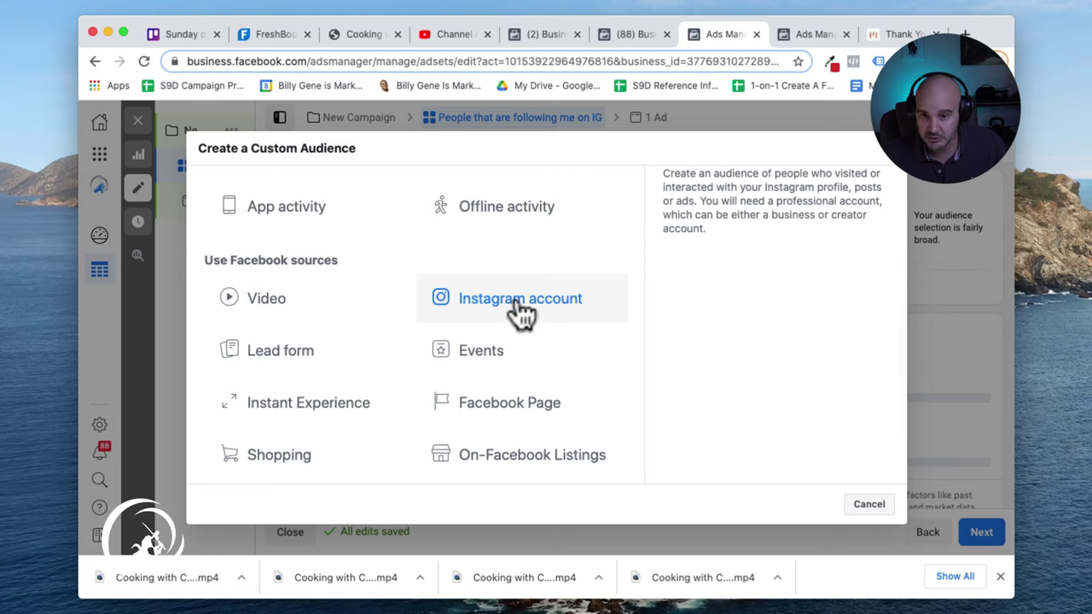
{"action": "left_click", "coordinate": [476, 308]}
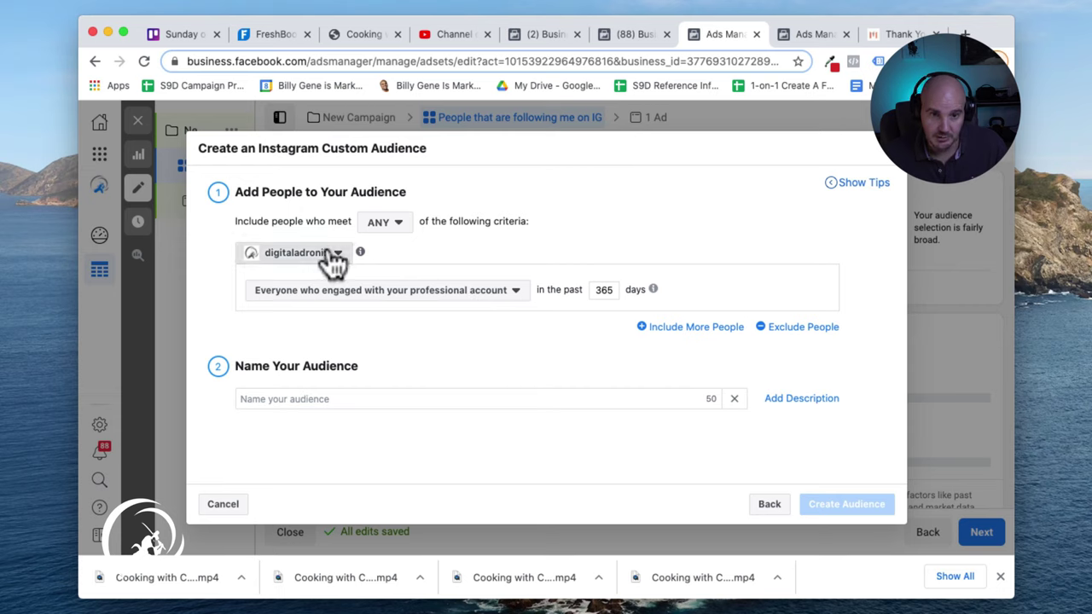
Step: Set the audience criterion to people who engaged with any post or ad of the s9d.digitalmarketing account
{"action": "left_click", "coordinate": [333, 256]}
{"action": "scroll", "coordinate": [319, 342], "scroll_direction": "down", "scroll_amount": 2}
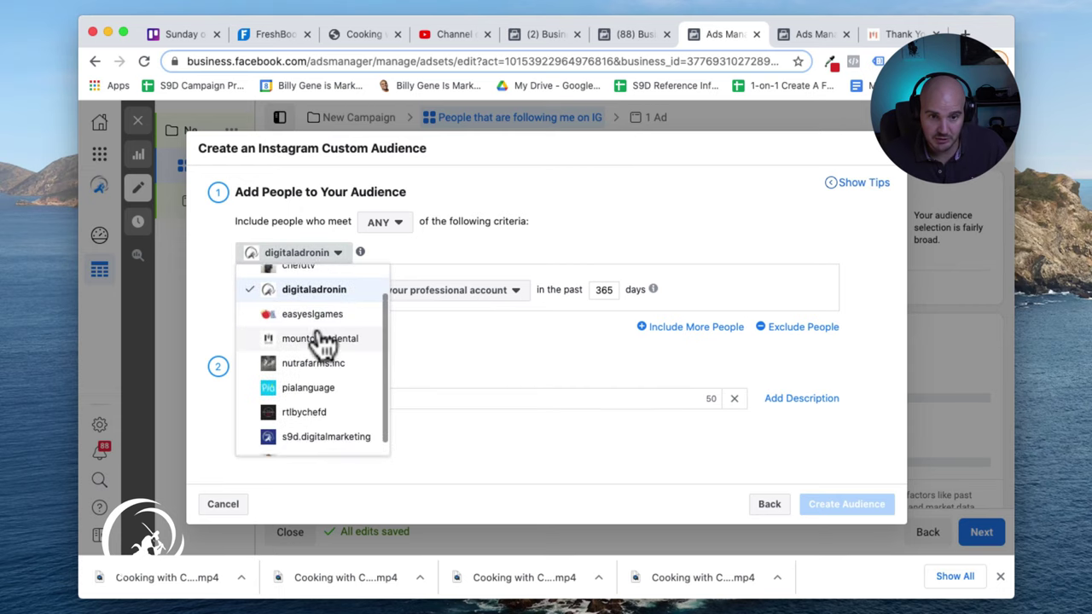
{"action": "left_click", "coordinate": [315, 419]}
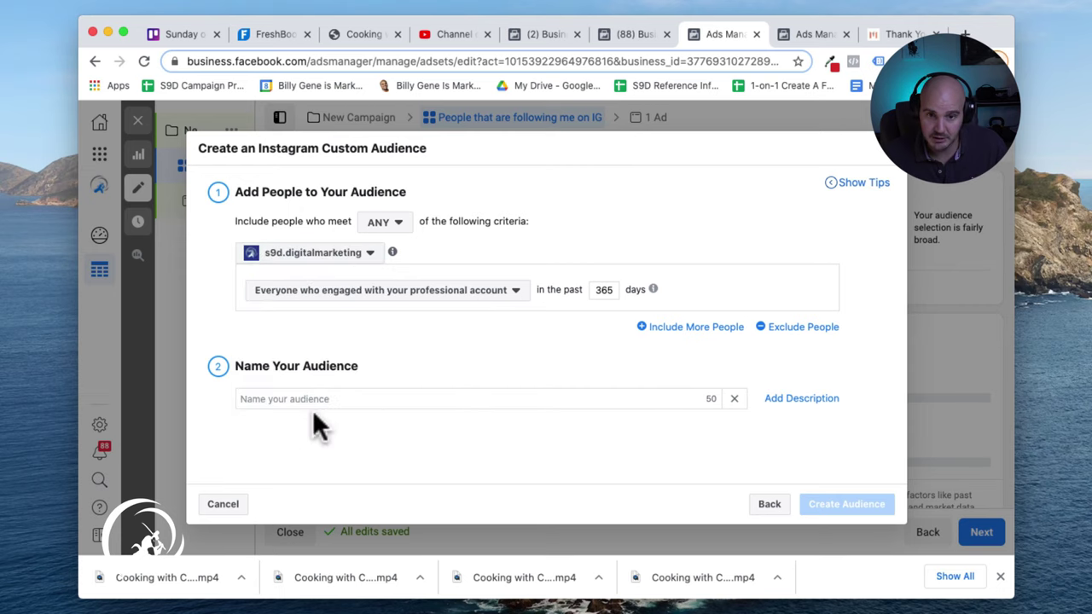
{"action": "left_click", "coordinate": [458, 293]}
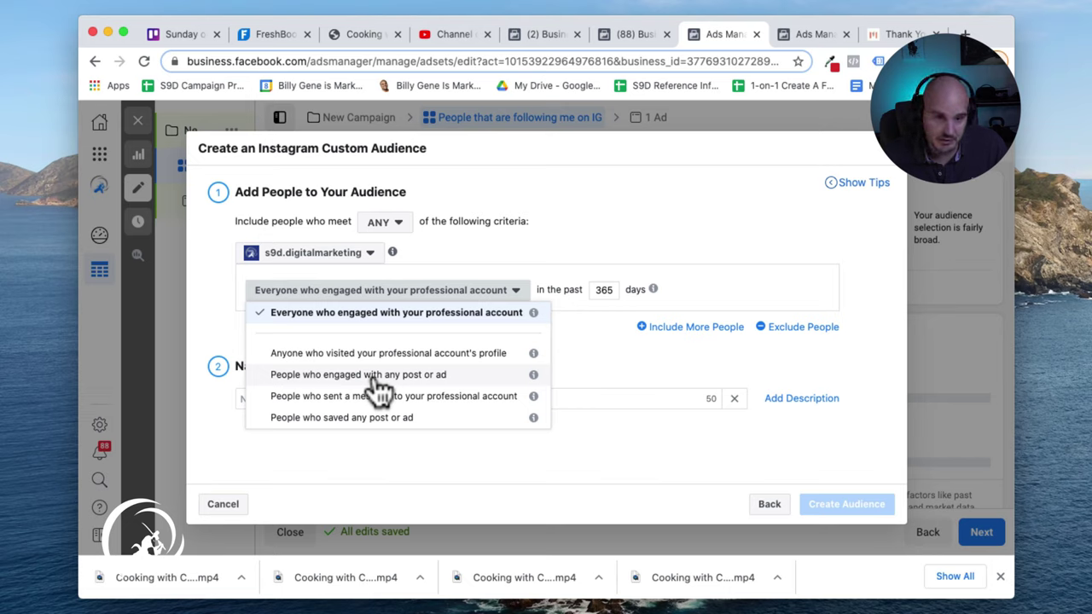
{"action": "left_click", "coordinate": [379, 378]}
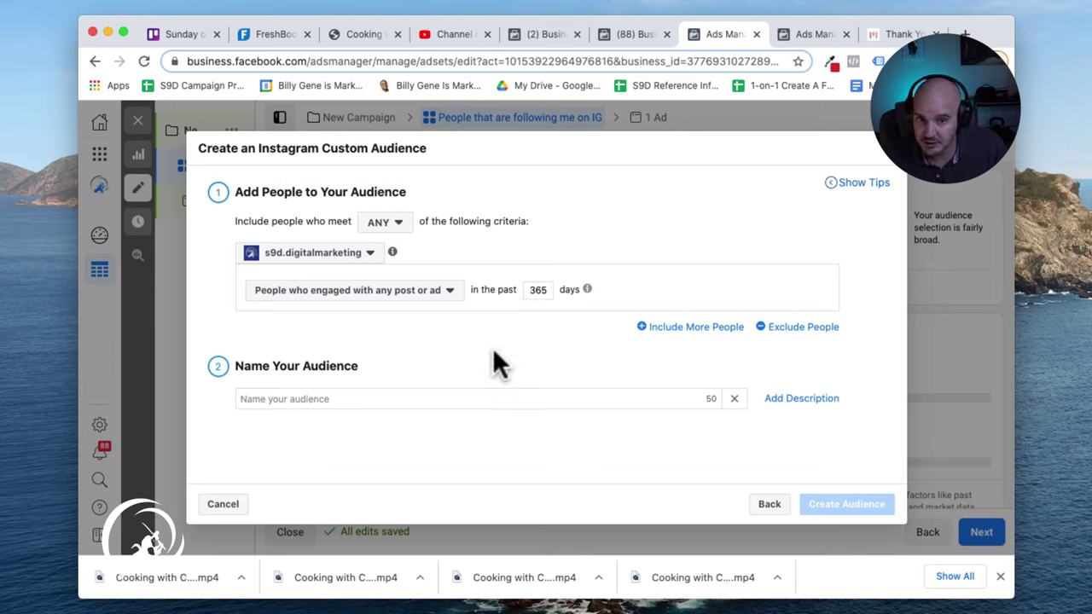
Step: Name the custom audience "People that have interacted with an IG post"
{"action": "left_click", "coordinate": [429, 397]}
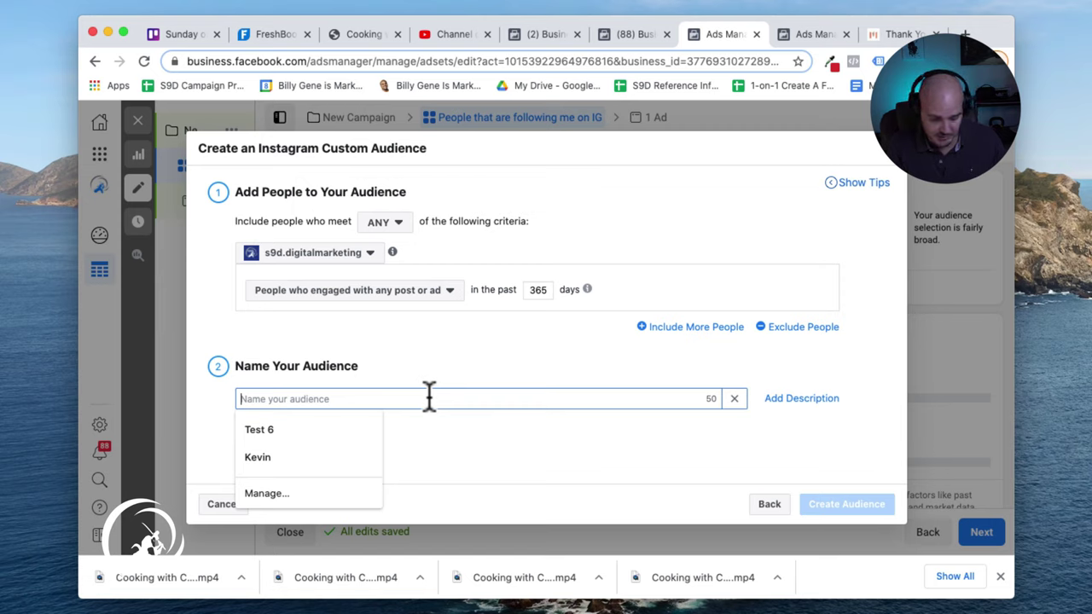
{"action": "type", "text": "People that "}
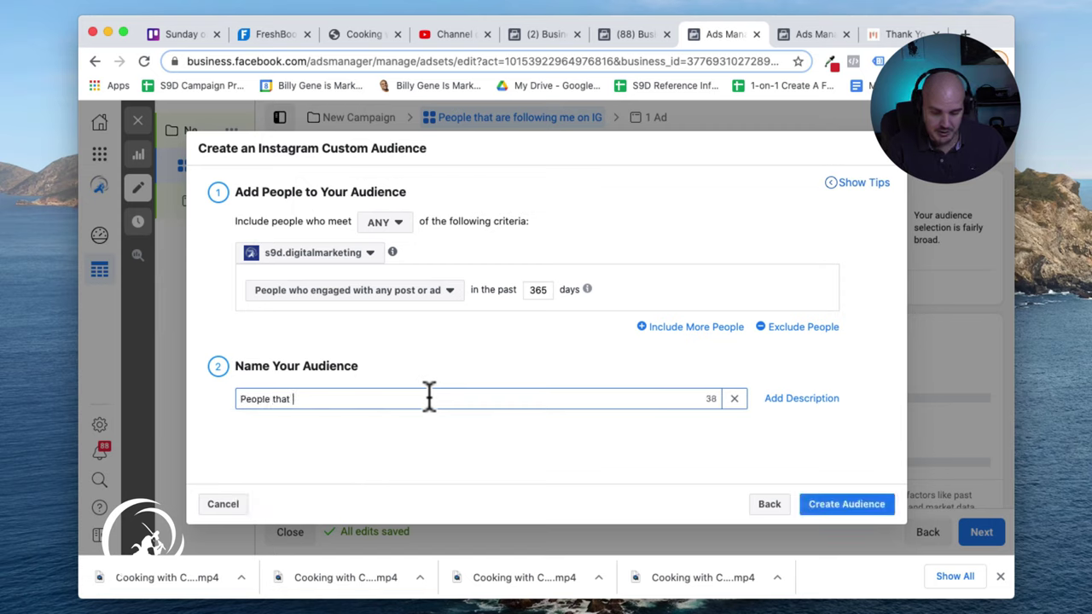
{"action": "type", "text": "have int"}
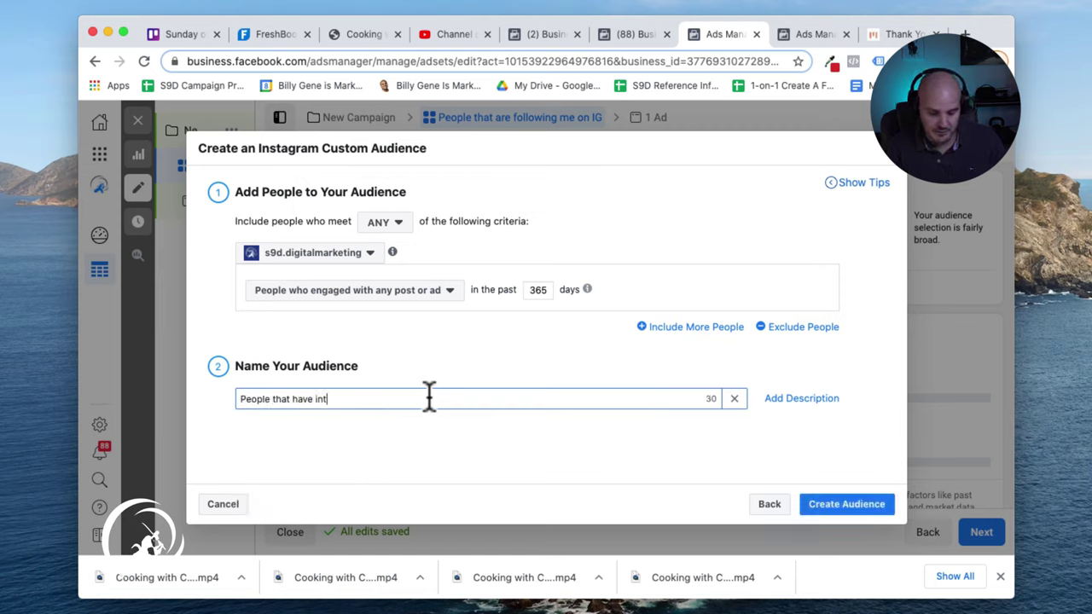
{"action": "type", "text": "eracted wit"}
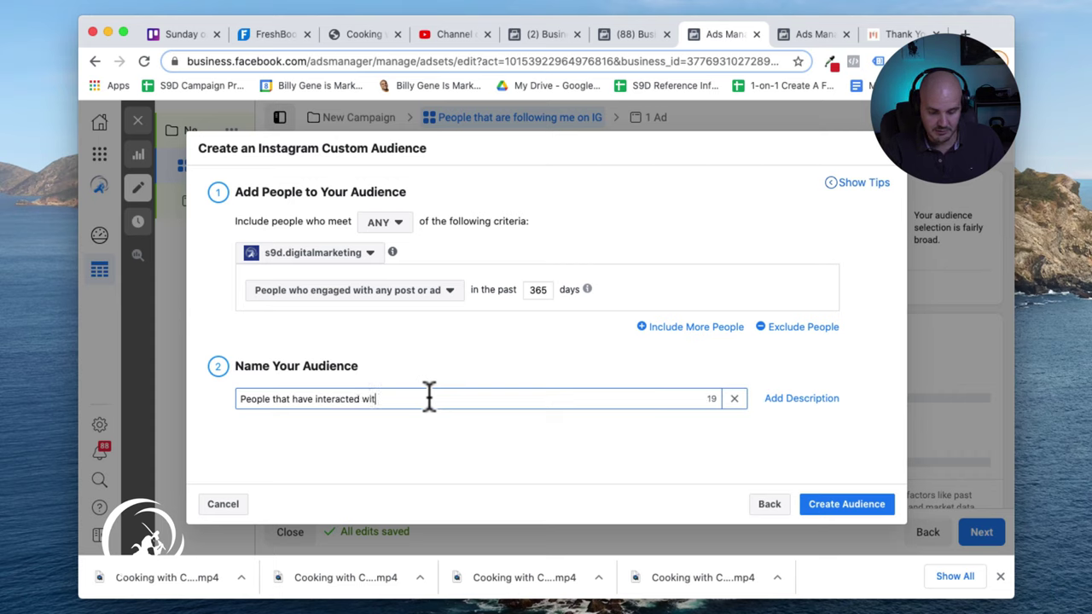
{"action": "type", "text": "h an IG post"}
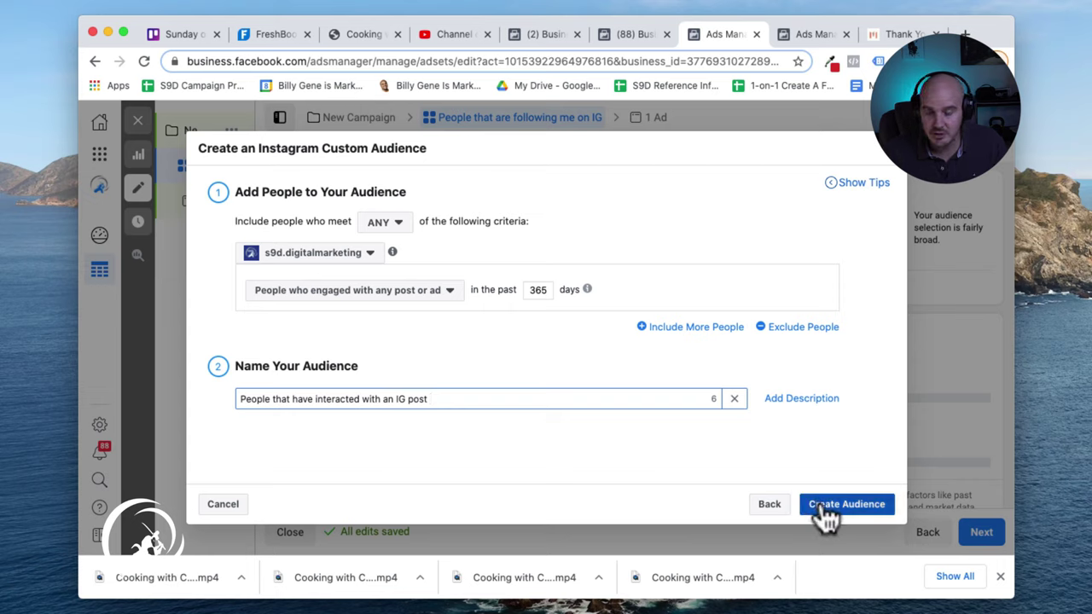
Step: Include anyone who visited the s9d.digitalmarketing professional account's profile as a second criterion, and create the audience
{"action": "left_click", "coordinate": [677, 333]}
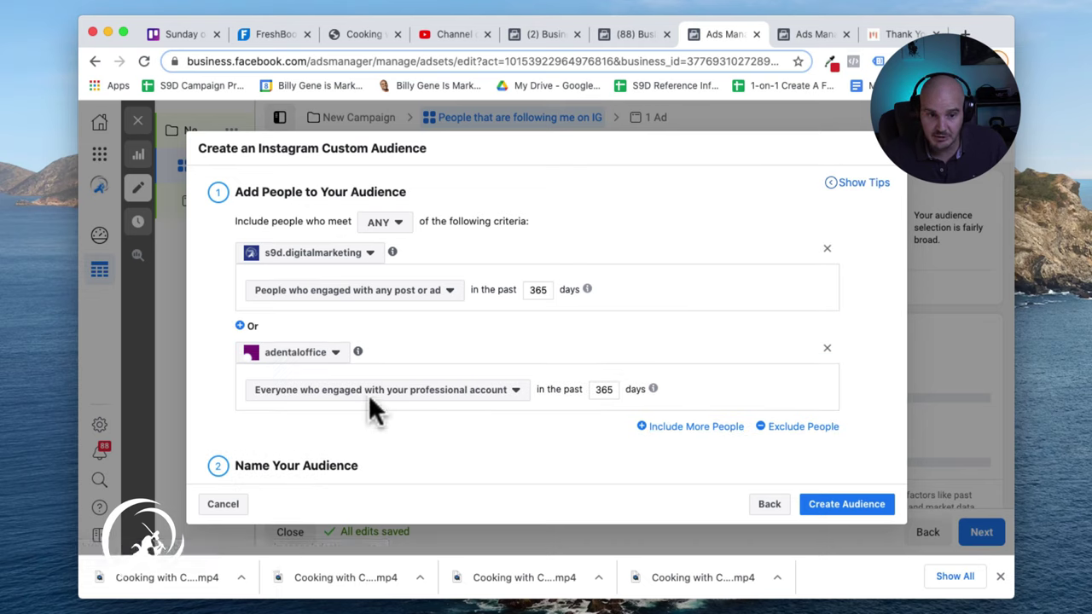
{"action": "left_click", "coordinate": [332, 355]}
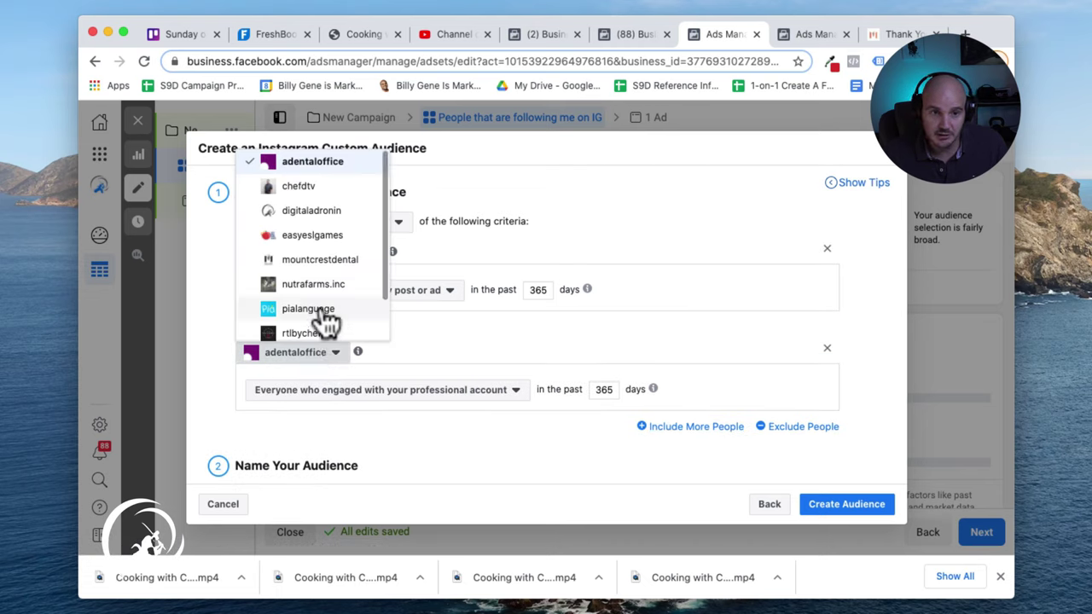
{"action": "scroll", "coordinate": [317, 322], "scroll_direction": "down", "scroll_amount": 2}
{"action": "left_click", "coordinate": [326, 305]}
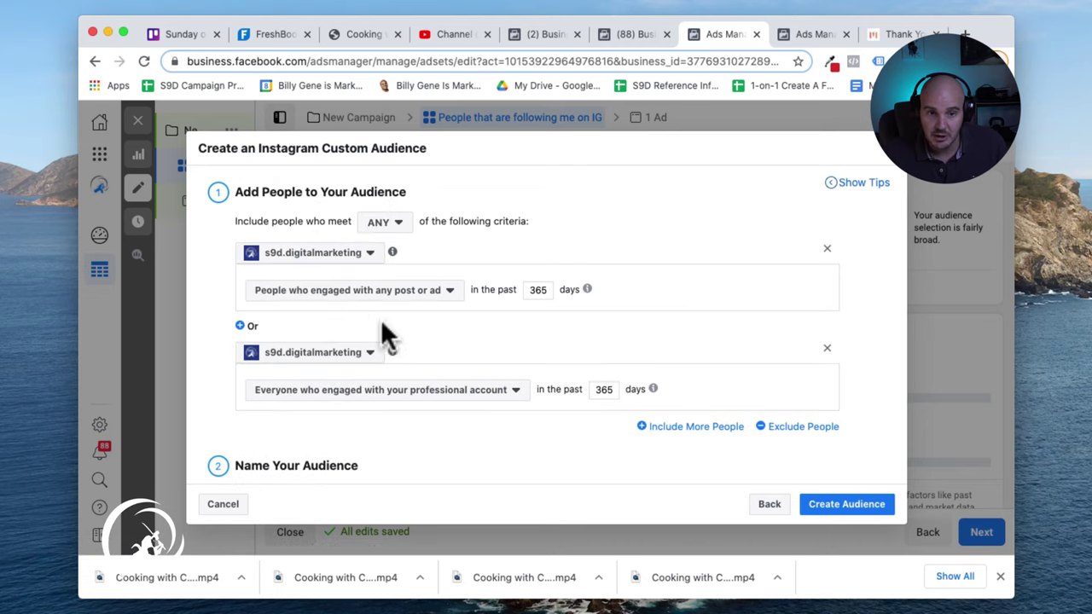
{"action": "left_click", "coordinate": [411, 392]}
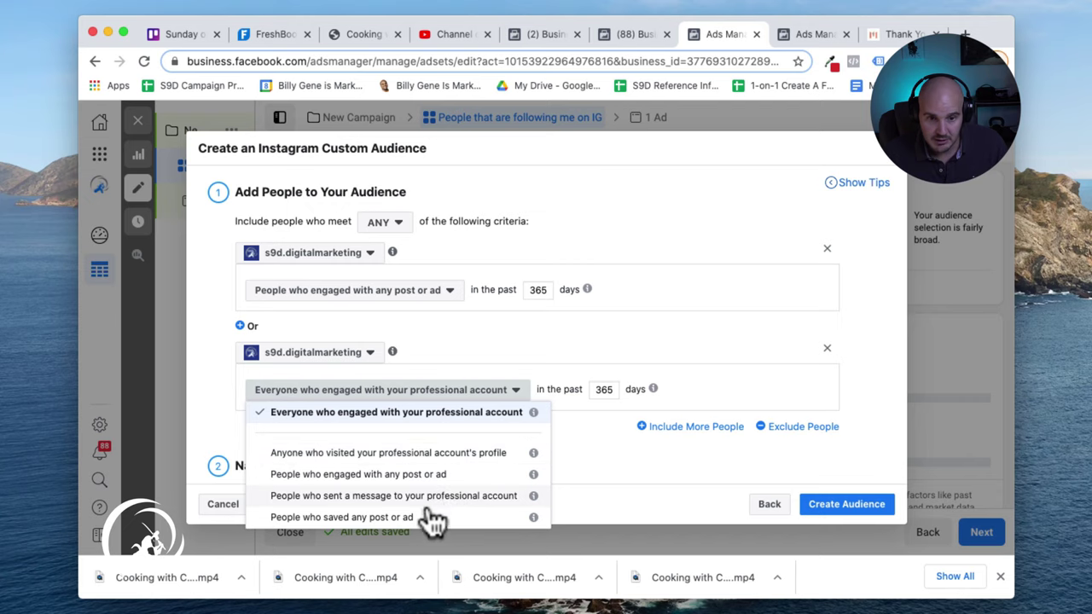
{"action": "left_click", "coordinate": [416, 455]}
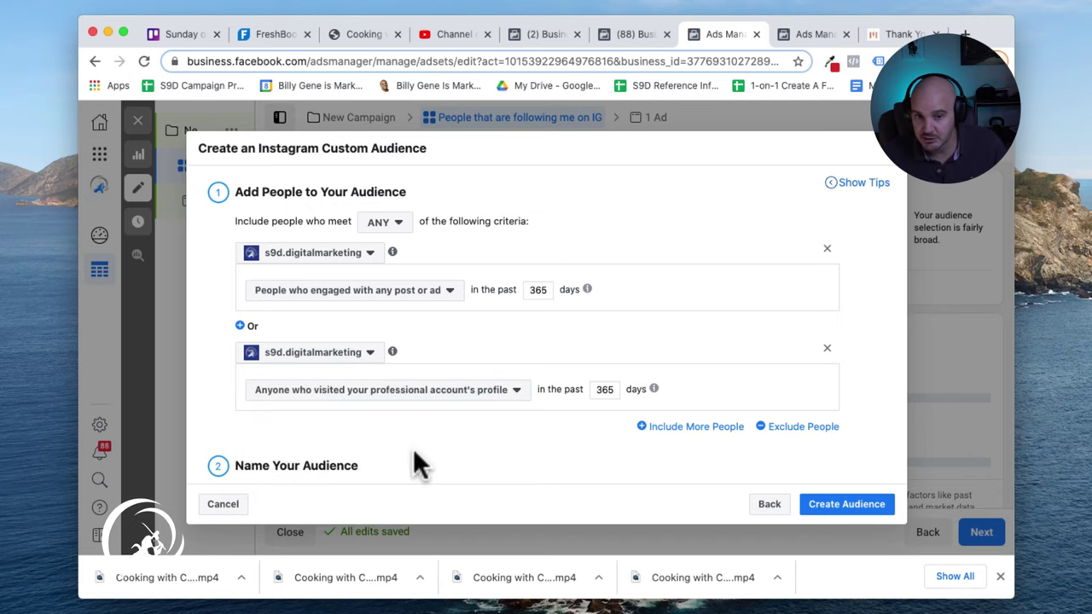
{"action": "scroll", "coordinate": [705, 470], "scroll_direction": "down", "scroll_amount": 2}
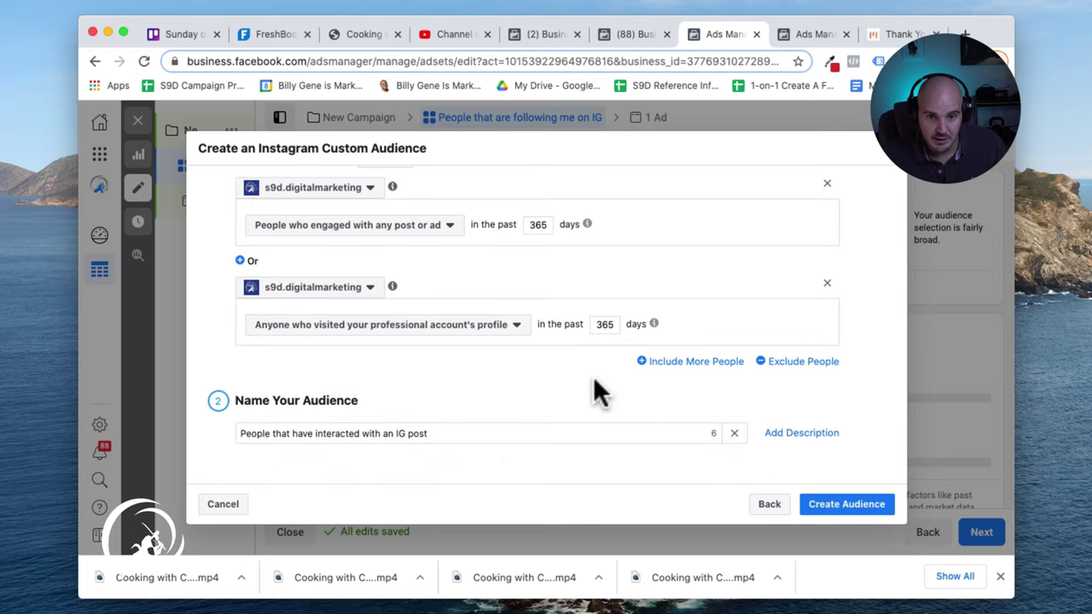
{"action": "left_click", "coordinate": [867, 504]}
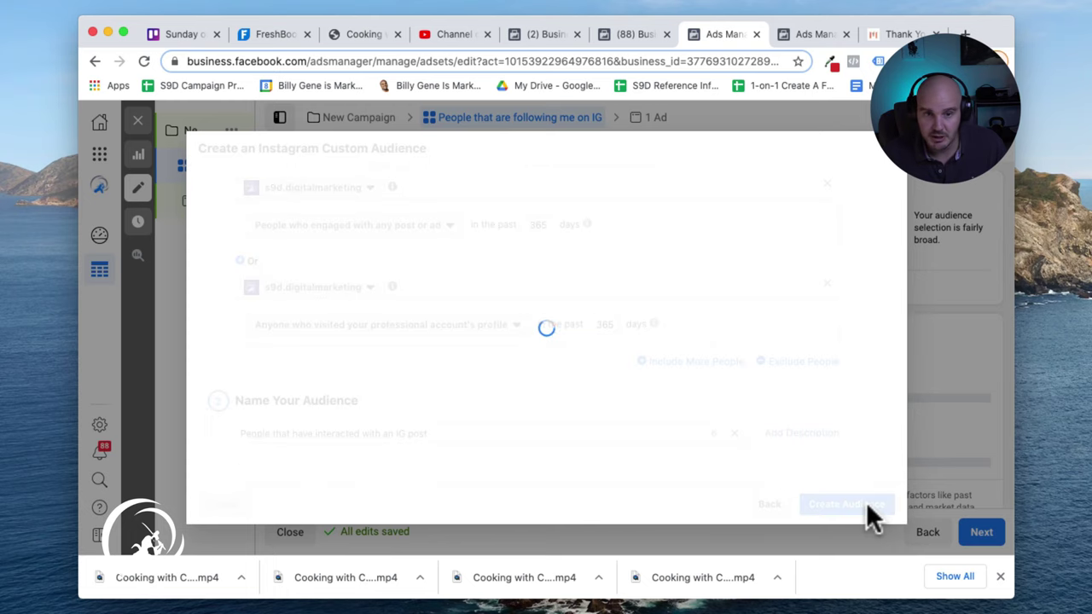